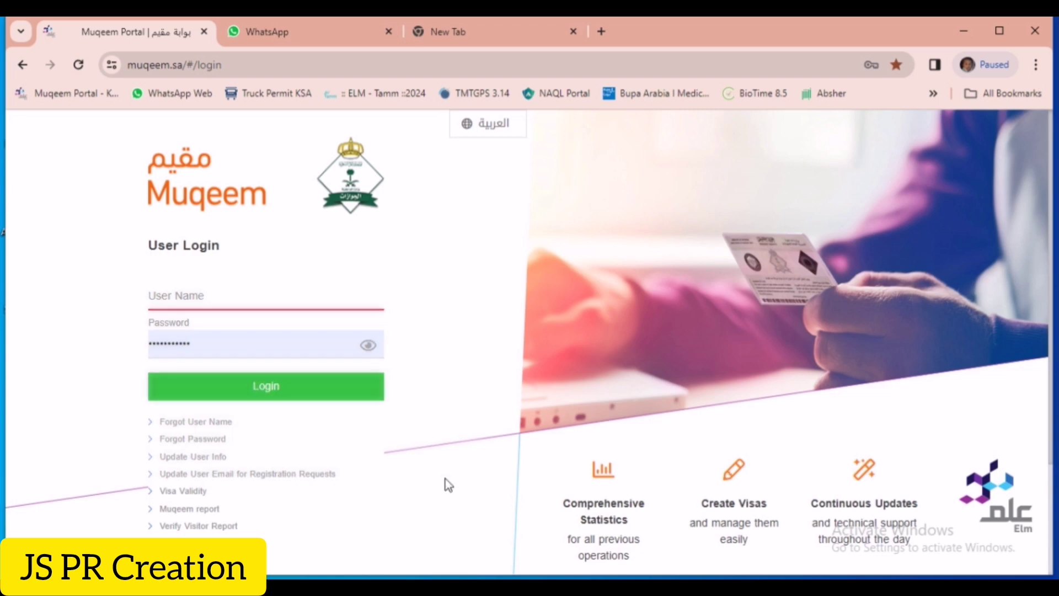
Log in to Muqeem Portal with the saved user name.
{"action": "left_click", "coordinate": [253, 301]}
{"action": "left_click", "coordinate": [292, 337]}
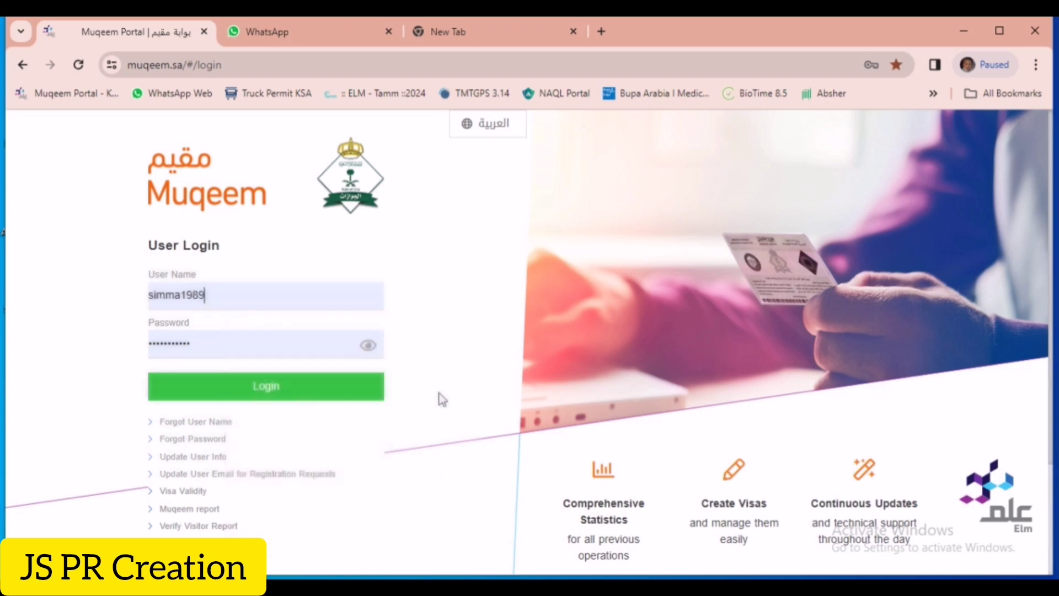
{"action": "left_click", "coordinate": [279, 398]}
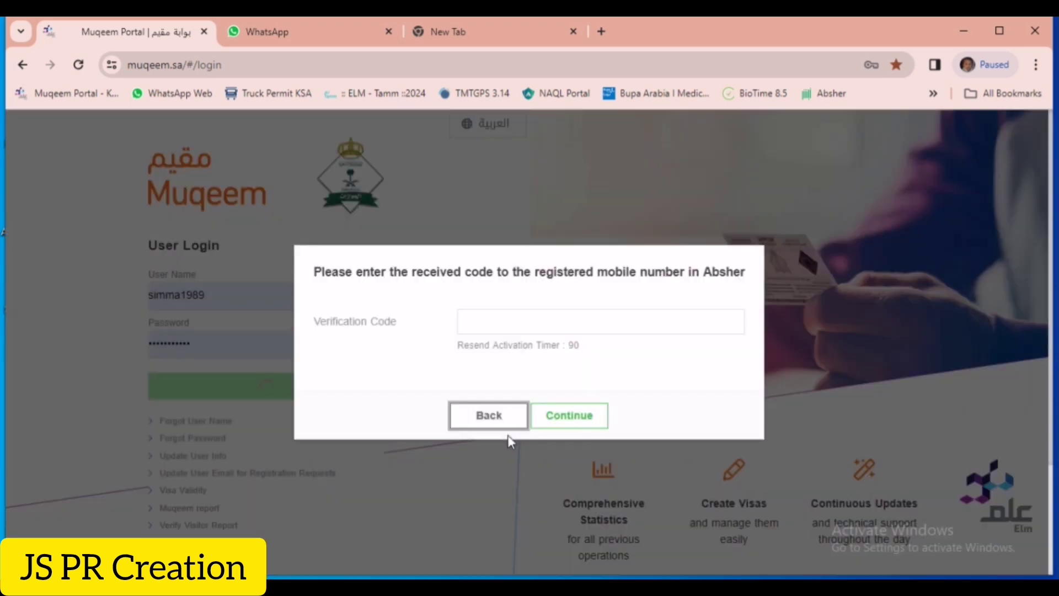
Enter the verification code sent to Absher and continue to the Main Page.
{"action": "left_click", "coordinate": [572, 327]}
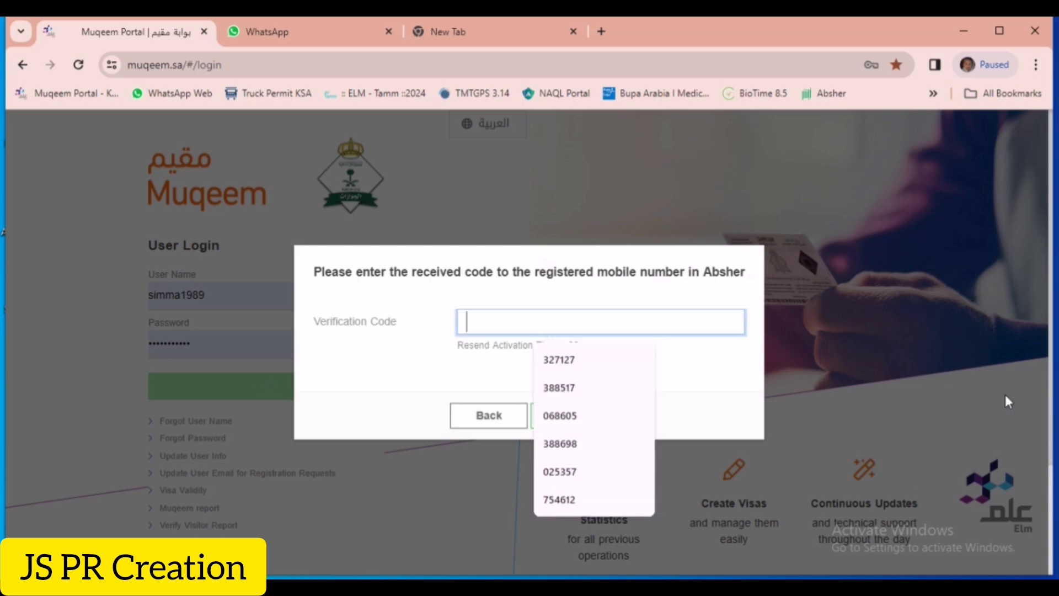
{"action": "left_click", "coordinate": [993, 409]}
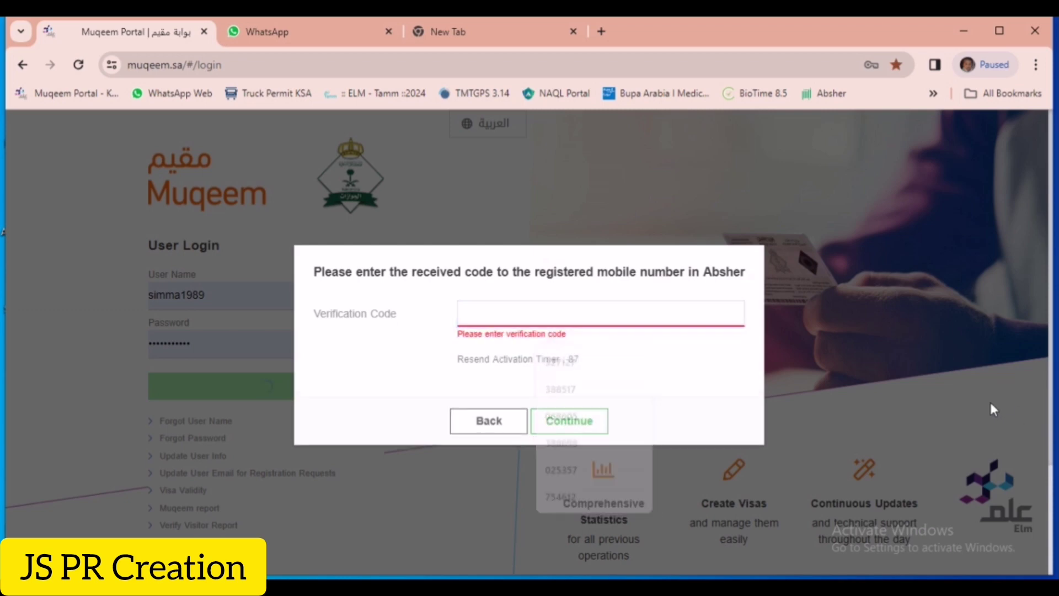
{"action": "left_click", "coordinate": [736, 309]}
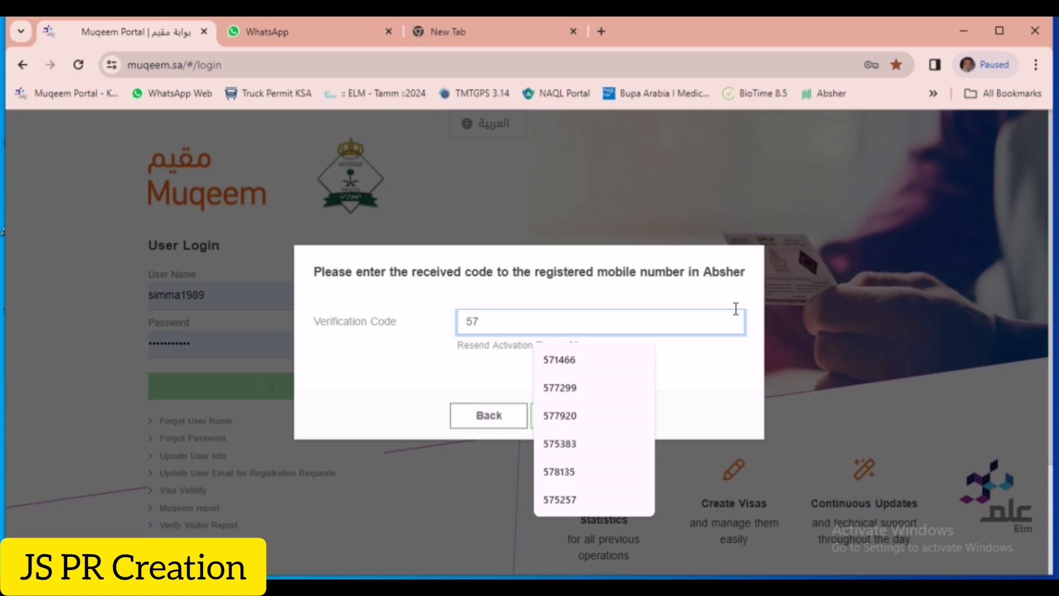
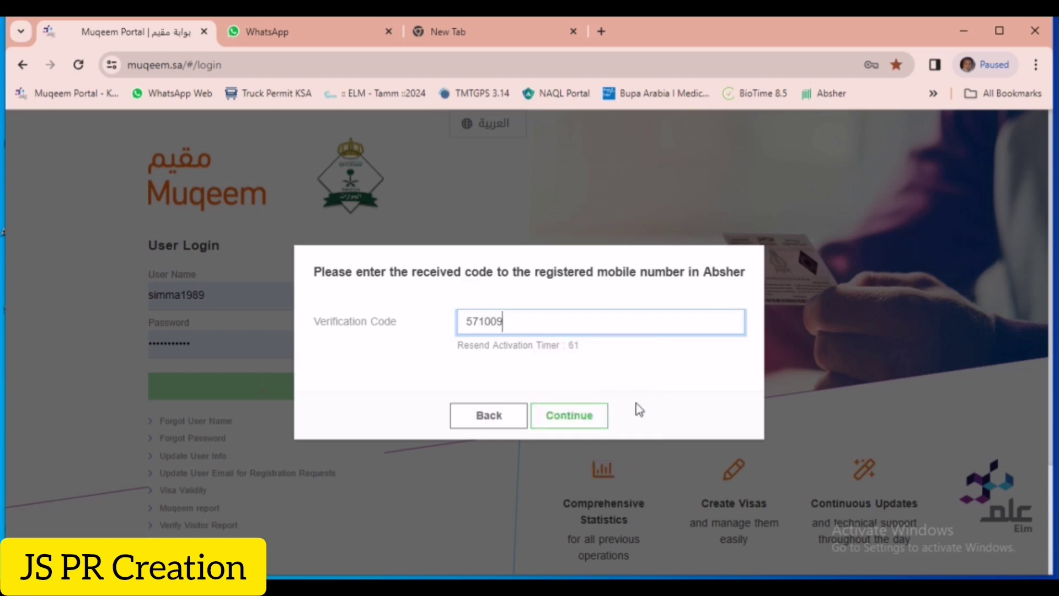
{"action": "left_click", "coordinate": [600, 423]}
{"action": "left_click", "coordinate": [600, 423]}
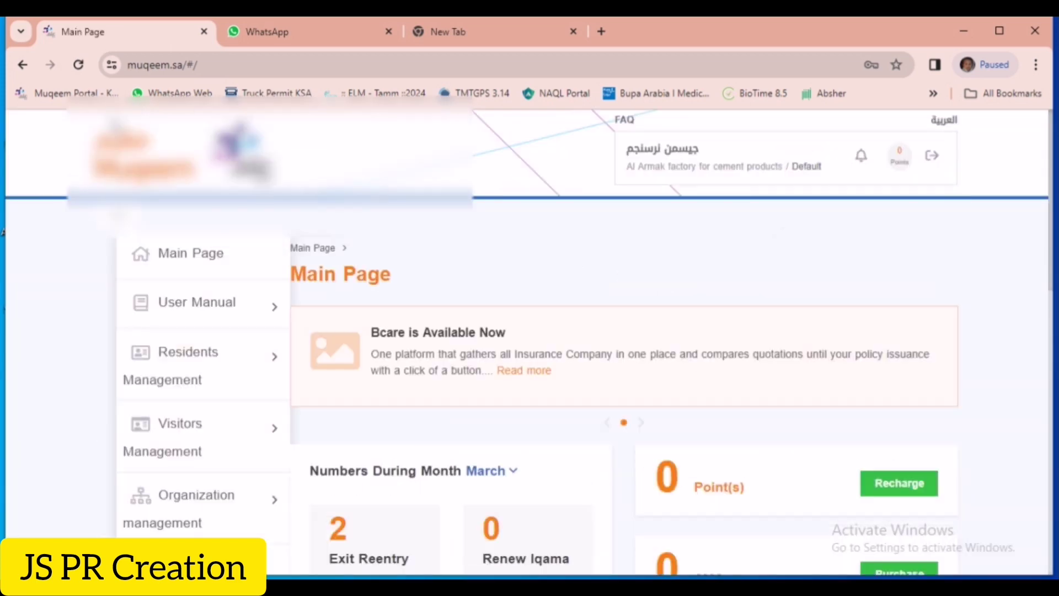
Open Transfer Sponsorship under Residents Management in the side menu.
{"action": "scroll", "coordinate": [173, 436], "scroll_direction": "down", "scroll_amount": 1}
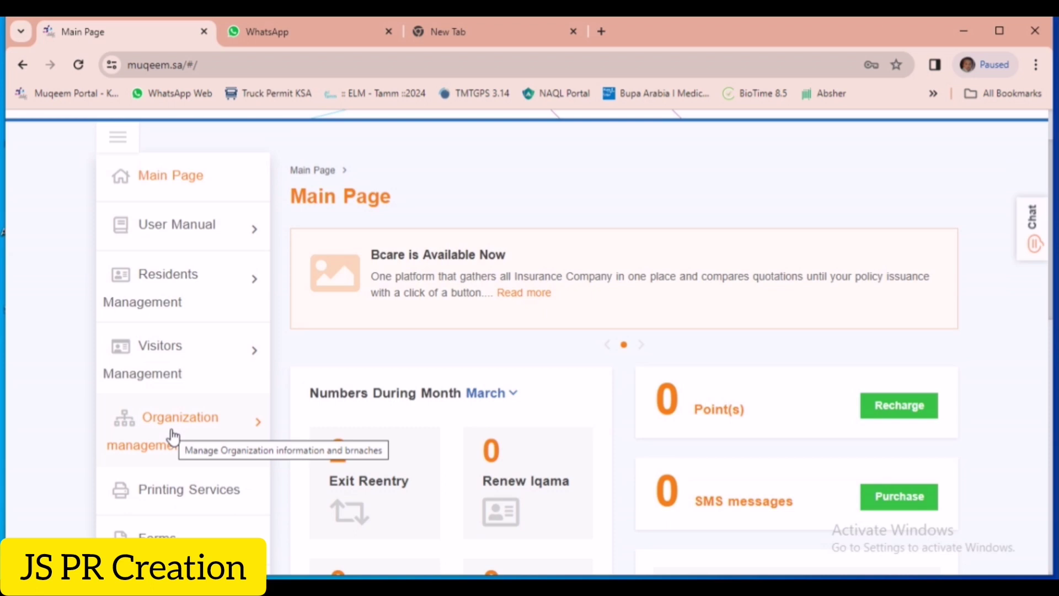
{"action": "left_click", "coordinate": [202, 284]}
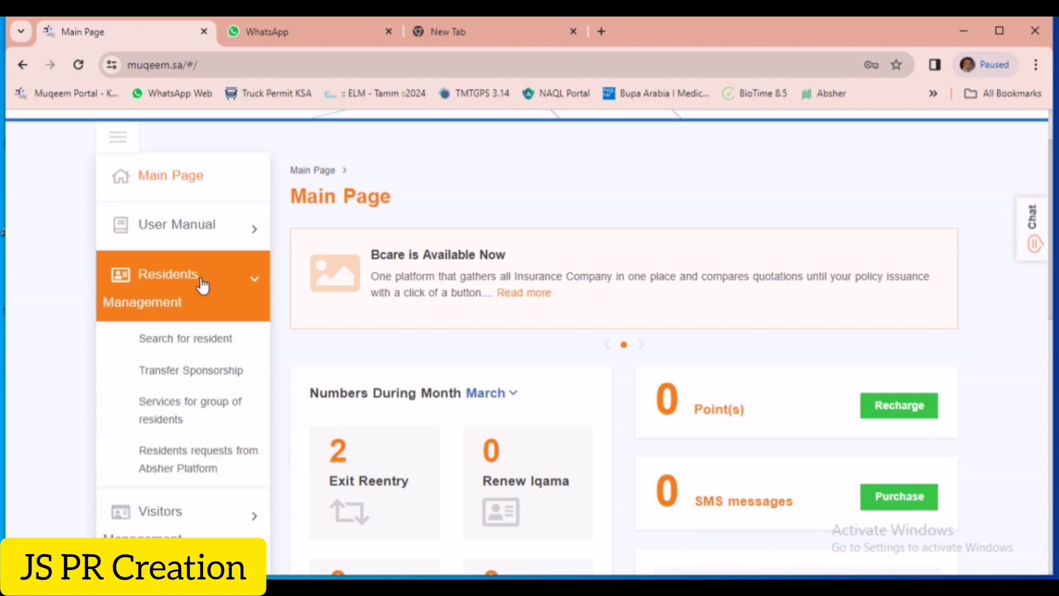
{"action": "left_click", "coordinate": [206, 381]}
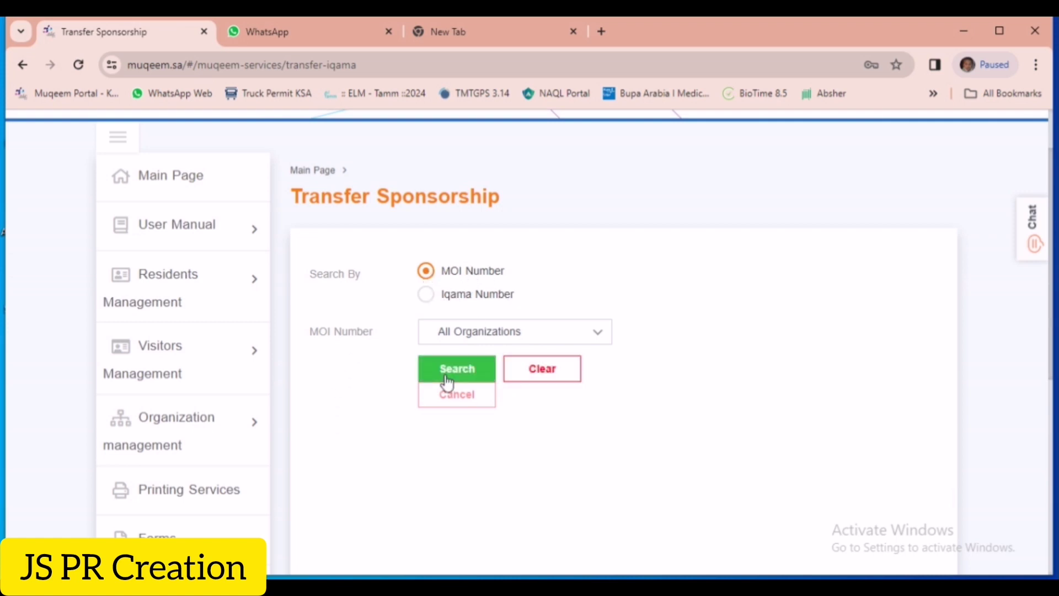
Search the chosen organization's MOI number and select the first of the two residents listed.
{"action": "left_click", "coordinate": [480, 334]}
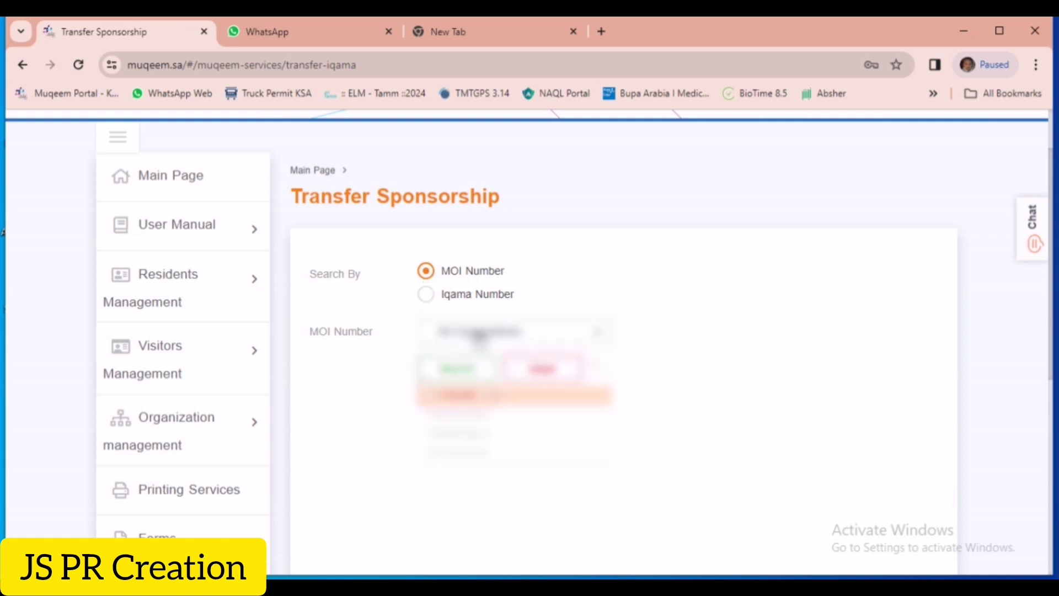
{"action": "left_click", "coordinate": [458, 410]}
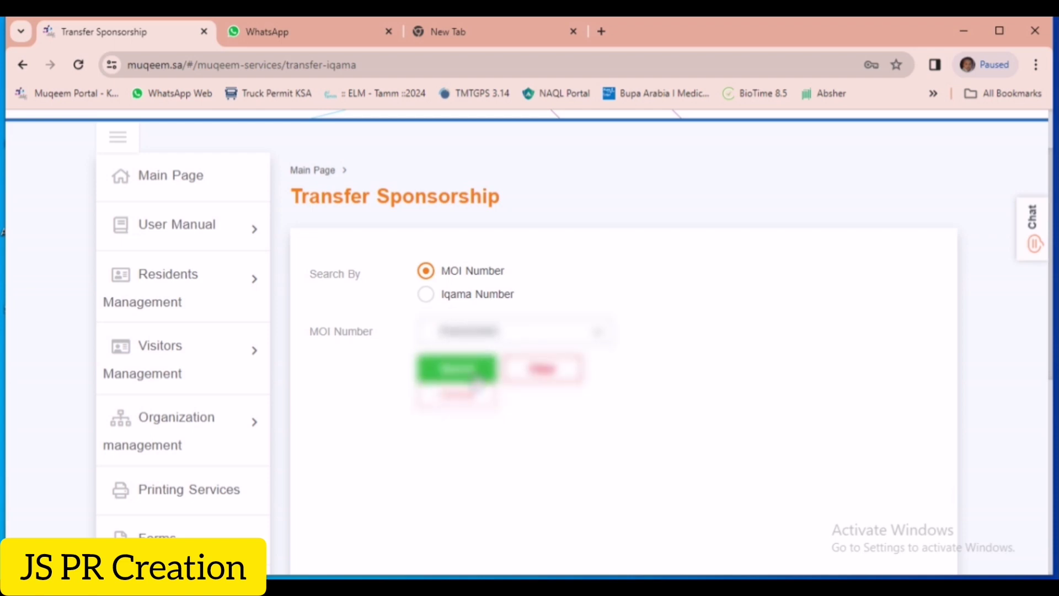
{"action": "left_click", "coordinate": [458, 368]}
{"action": "scroll", "coordinate": [805, 484], "scroll_direction": "down", "scroll_amount": 4}
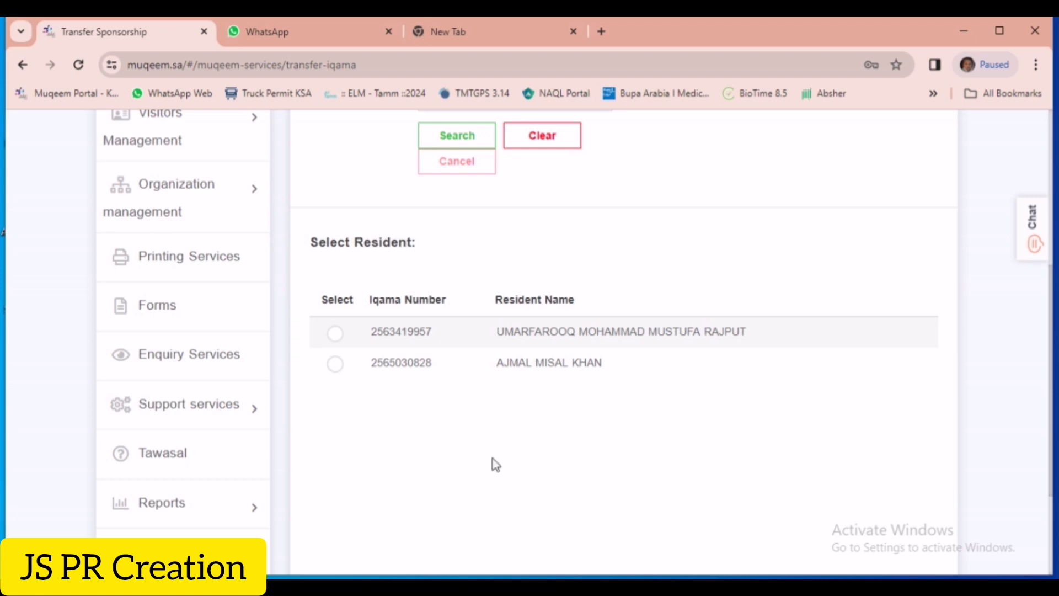
{"action": "scroll", "coordinate": [574, 474], "scroll_direction": "up", "scroll_amount": 1}
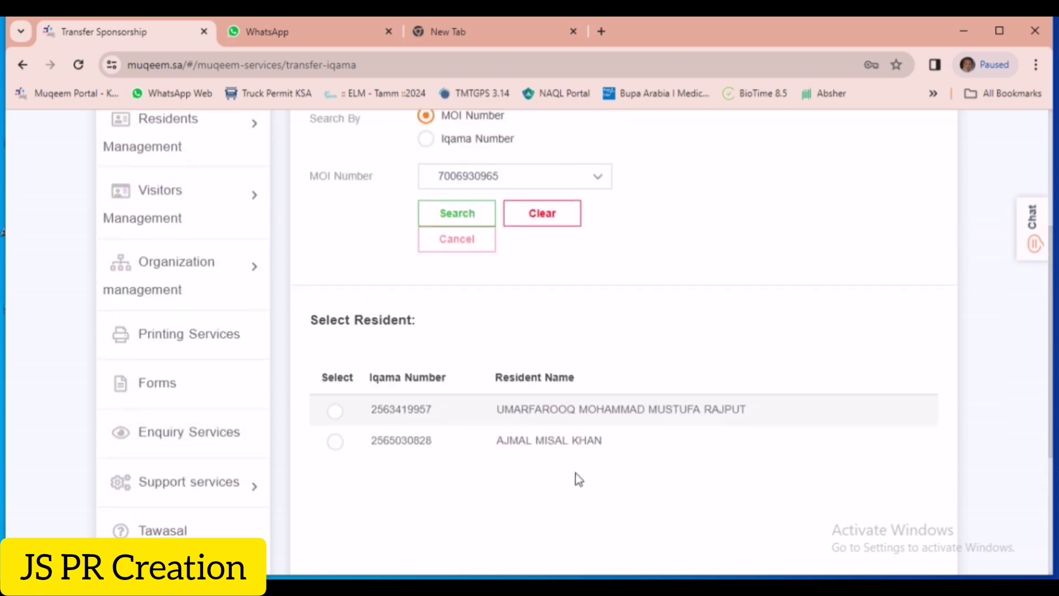
{"action": "left_click", "coordinate": [336, 413]}
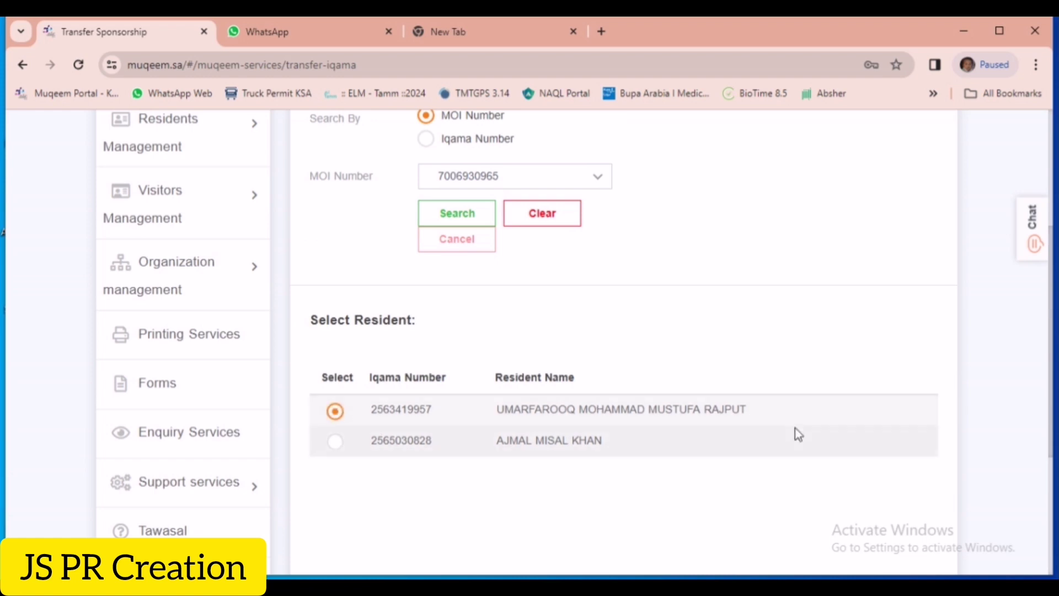
{"action": "scroll", "coordinate": [798, 435], "scroll_direction": "down", "scroll_amount": 1}
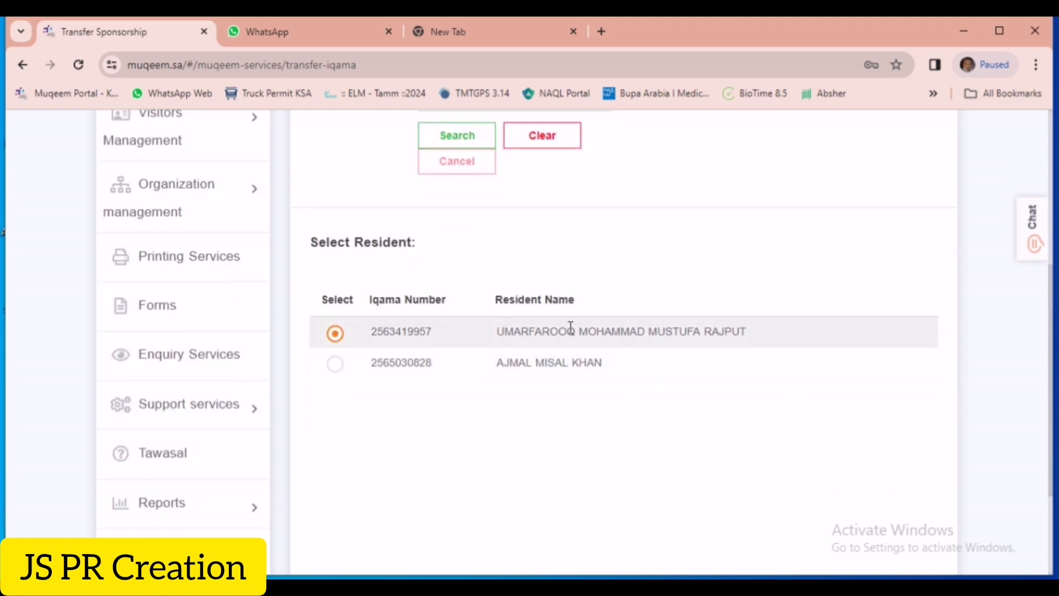
{"action": "scroll", "coordinate": [697, 381], "scroll_direction": "up", "scroll_amount": 2}
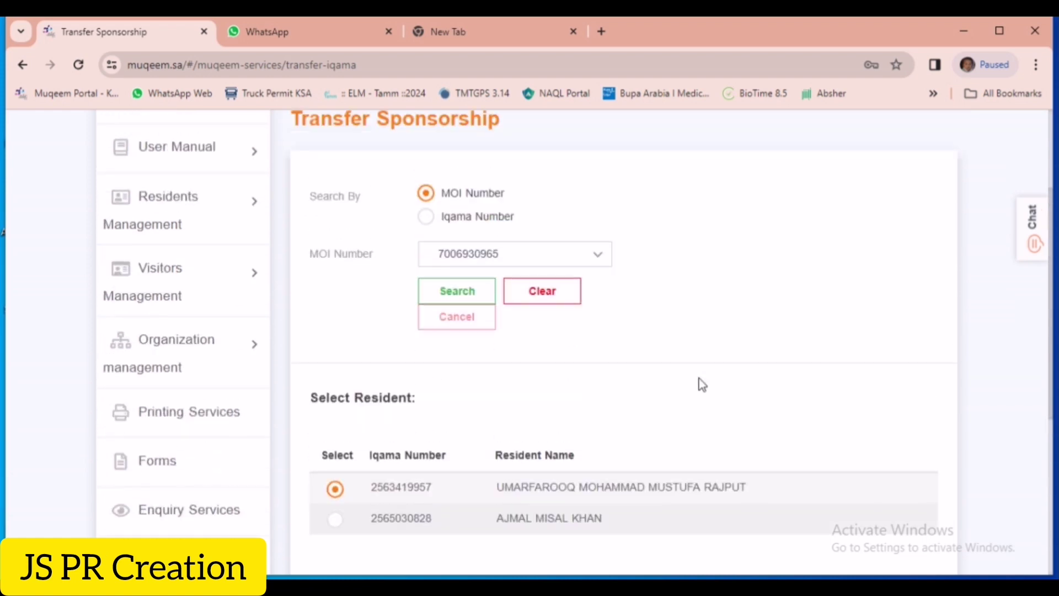
Search for the resident by their Iqama number.
{"action": "left_click", "coordinate": [424, 218]}
{"action": "left_click", "coordinate": [499, 263]}
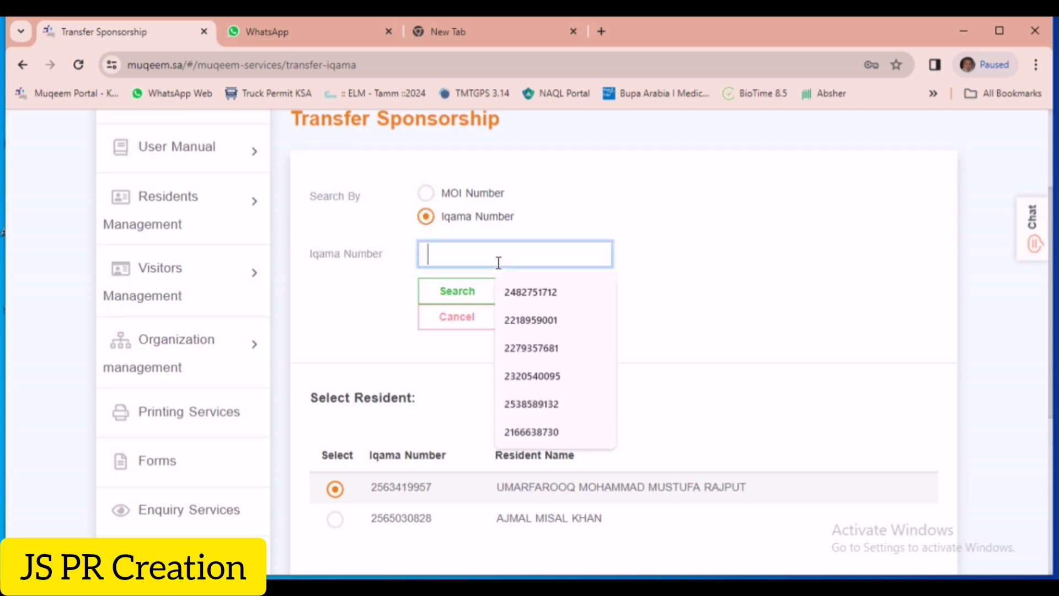
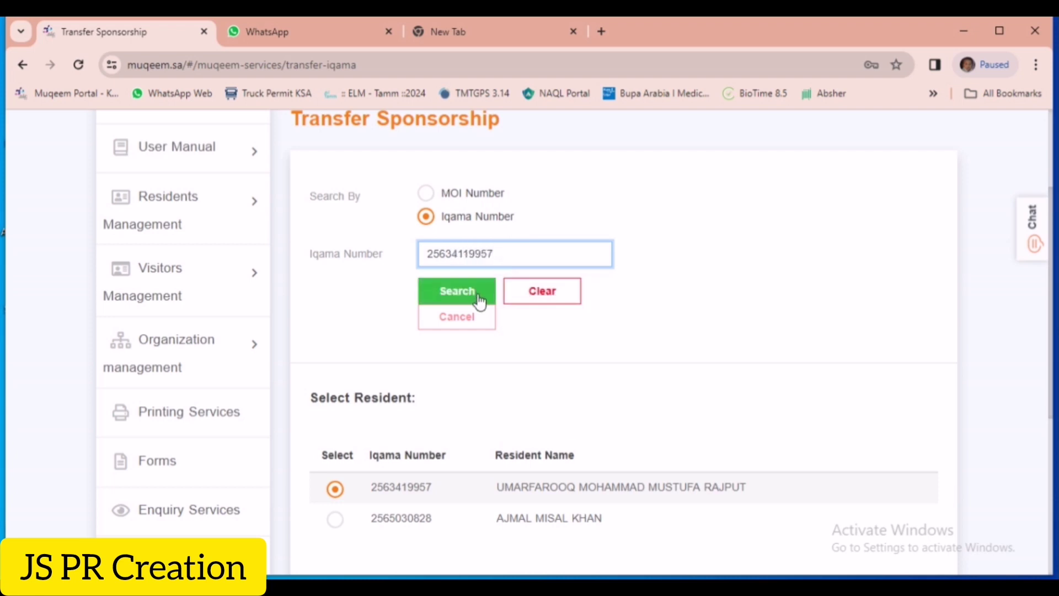
{"action": "left_click", "coordinate": [457, 293]}
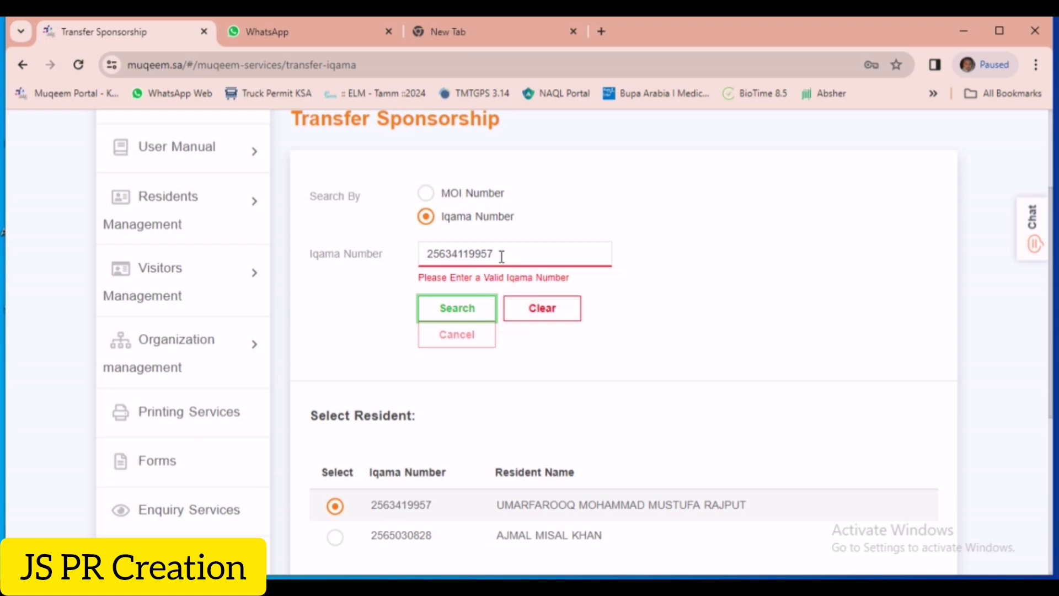
Remove the extra digit from the Iqama number and search again.
{"action": "left_click", "coordinate": [470, 254]}
{"action": "key", "text": "BackSpace"}
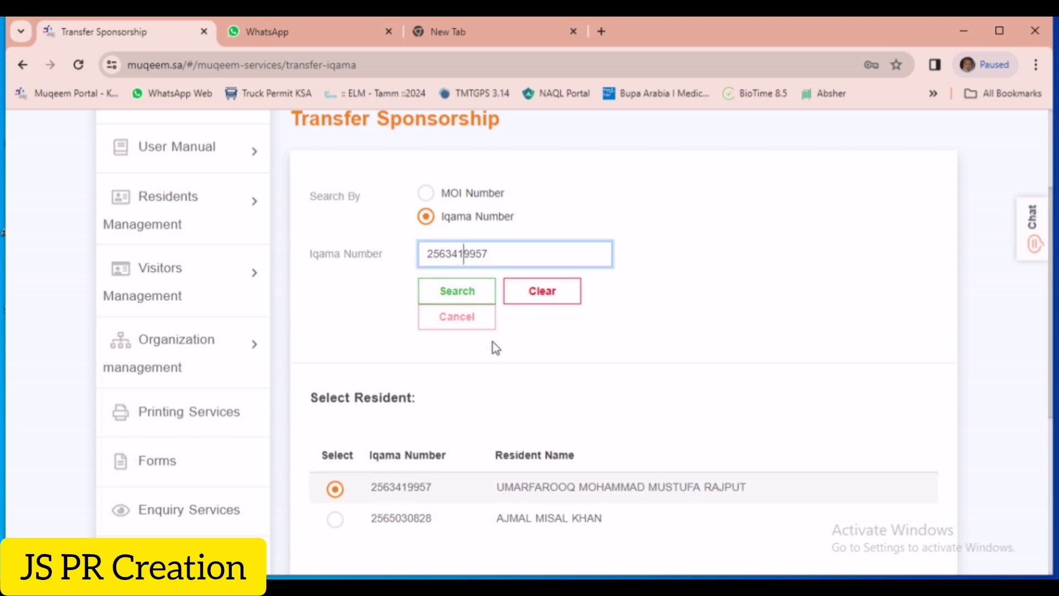
{"action": "left_click", "coordinate": [481, 289]}
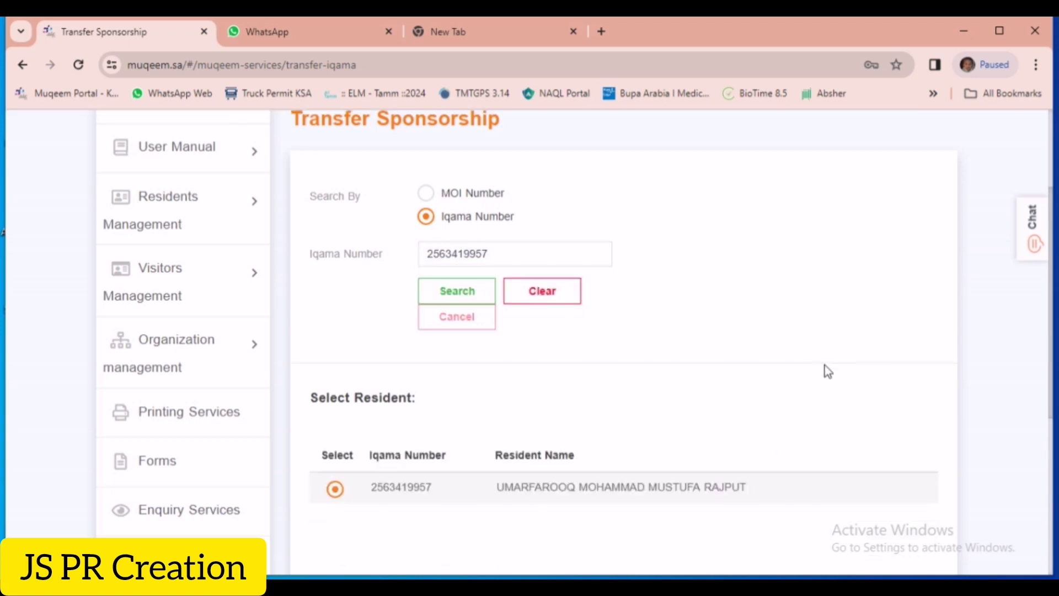
{"action": "scroll", "coordinate": [756, 450], "scroll_direction": "down", "scroll_amount": 6}
Continue to the resident's transfer details and review the 2000 Riyal Jawazat balance.
{"action": "left_click", "coordinate": [629, 465]}
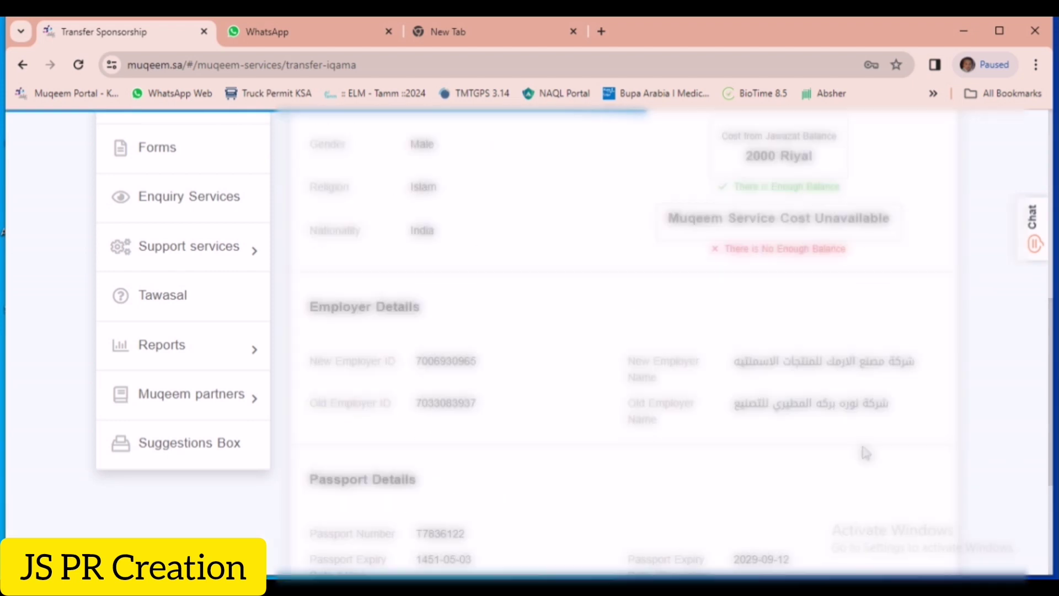
{"action": "scroll", "coordinate": [865, 452], "scroll_direction": "up", "scroll_amount": 3}
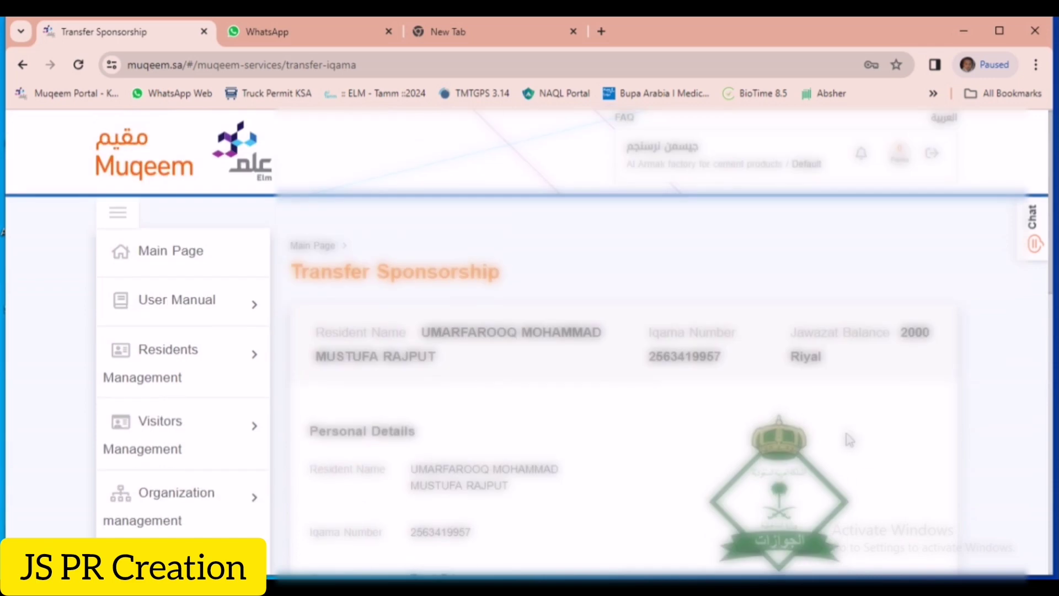
{"action": "left_click_drag", "start_coordinate": [899, 333], "coordinate": [956, 338]}
{"action": "scroll", "coordinate": [481, 391], "scroll_direction": "down", "scroll_amount": 1}
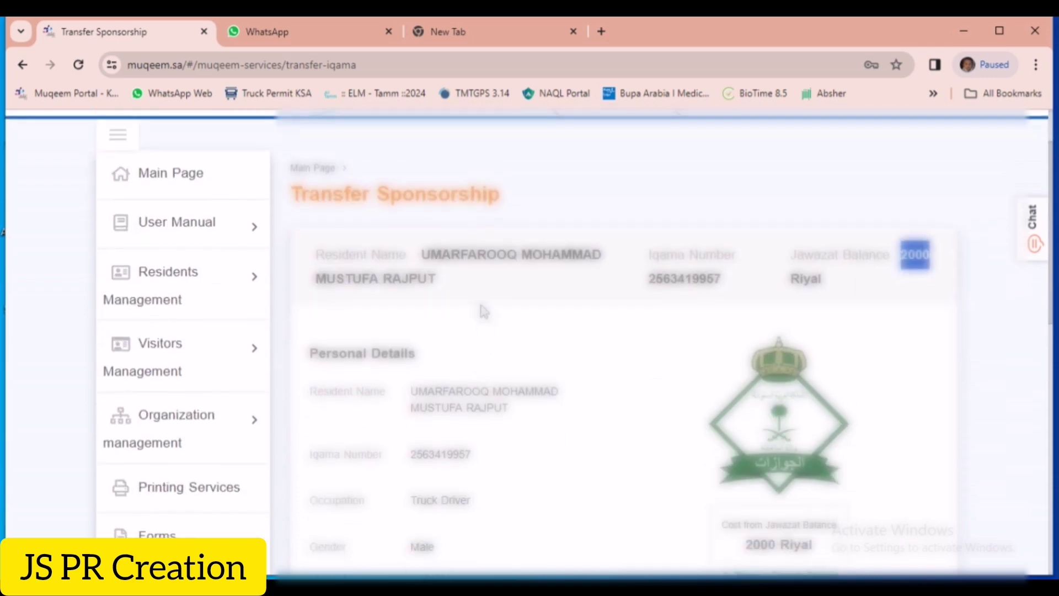
{"action": "scroll", "coordinate": [486, 397], "scroll_direction": "down", "scroll_amount": 4}
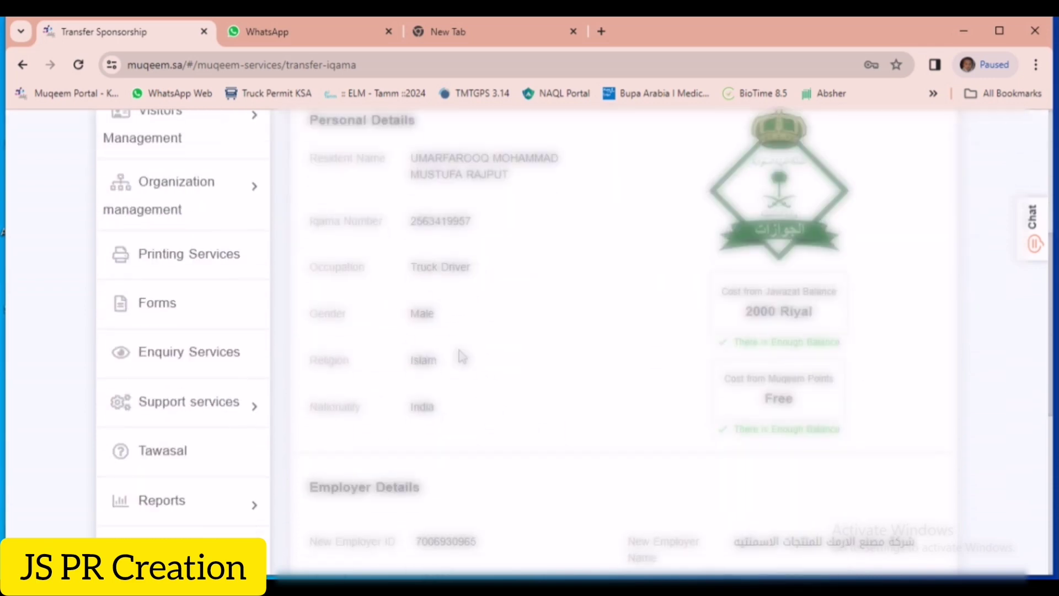
{"action": "scroll", "coordinate": [527, 408], "scroll_direction": "down", "scroll_amount": 3}
{"action": "scroll", "coordinate": [530, 413], "scroll_direction": "down", "scroll_amount": 4}
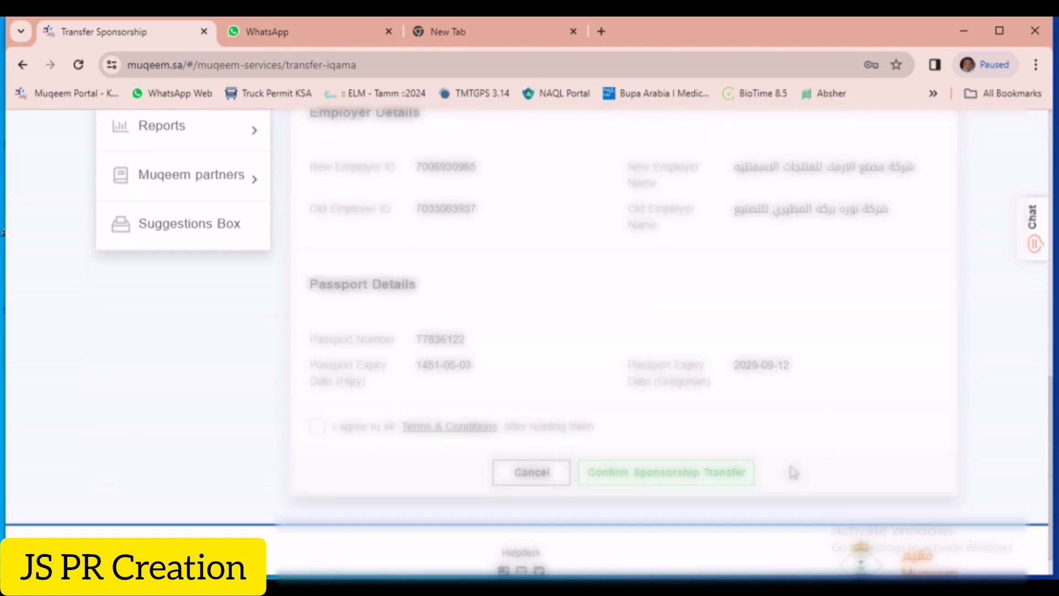
{"action": "scroll", "coordinate": [793, 473], "scroll_direction": "down", "scroll_amount": 1}
Tick the Terms & Conditions agreement and review the Free Muqeem points and 2000 Riyal costs.
{"action": "left_click", "coordinate": [317, 413]}
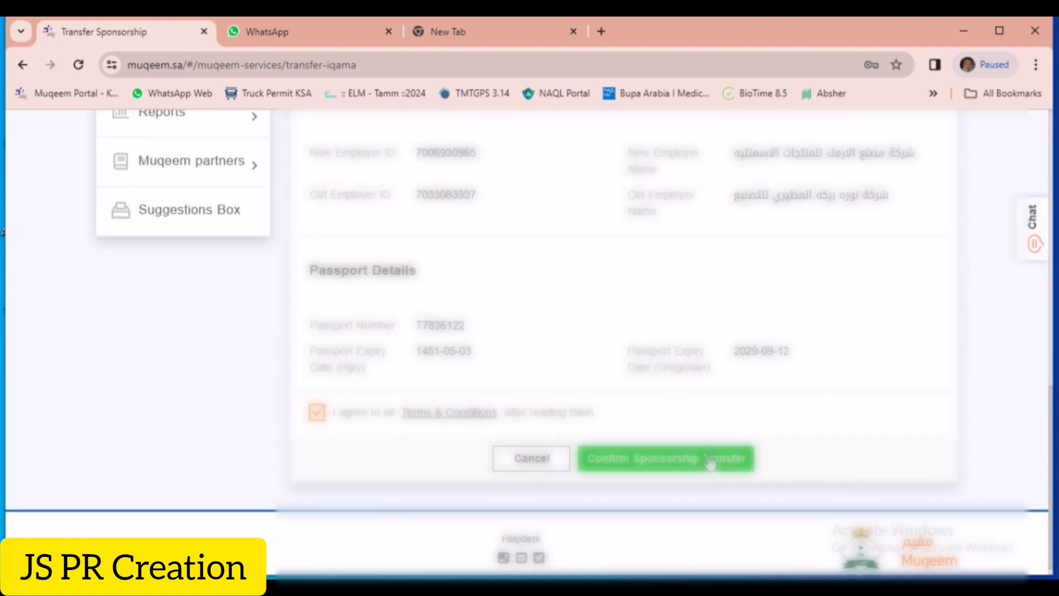
{"action": "left_click", "coordinate": [717, 468]}
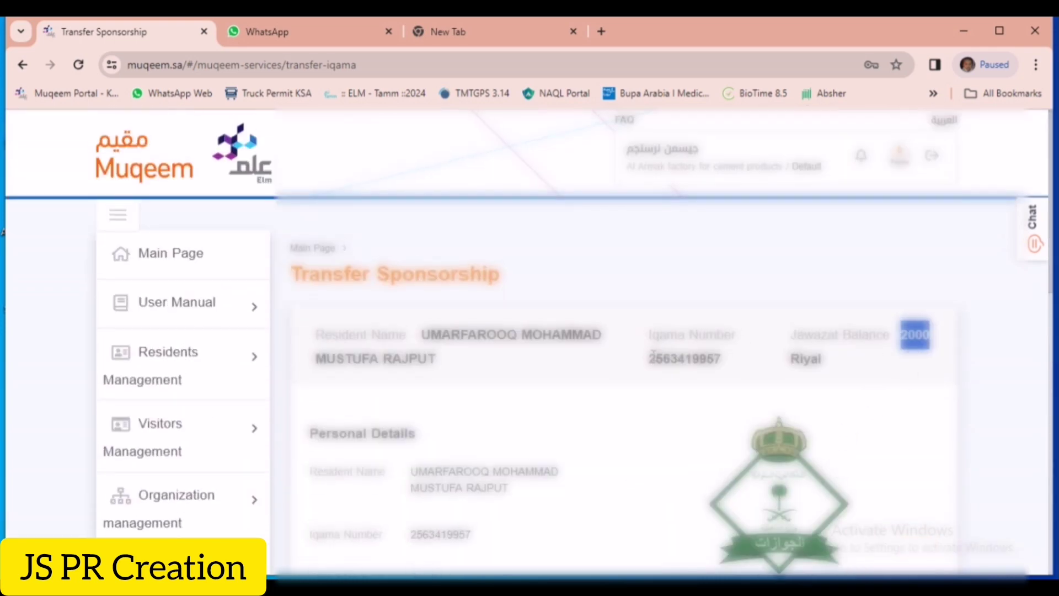
{"action": "scroll", "coordinate": [824, 430], "scroll_direction": "down", "scroll_amount": 4}
{"action": "double_click", "coordinate": [778, 478]}
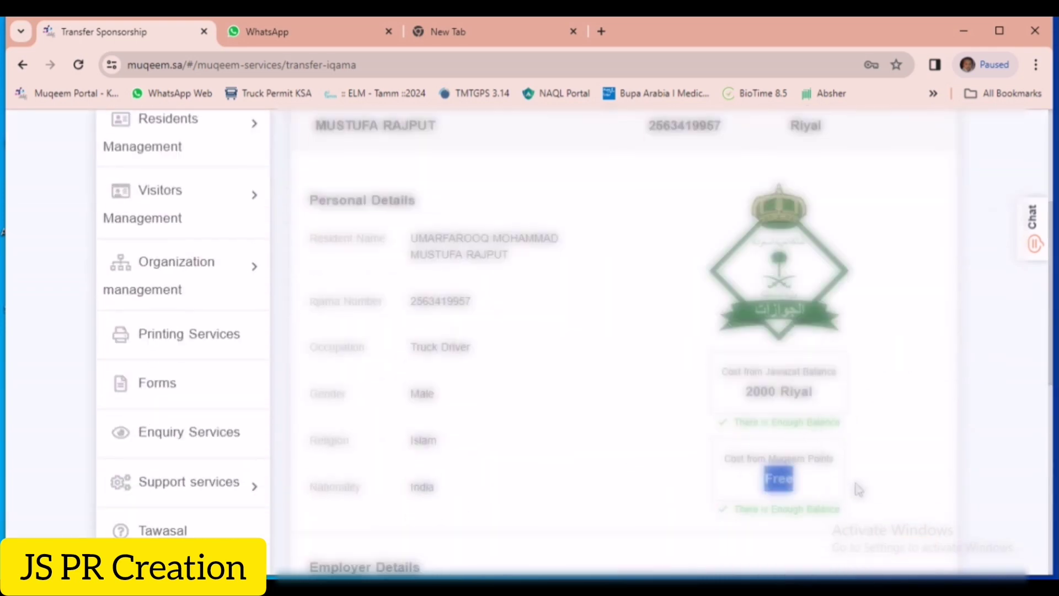
{"action": "left_click_drag", "start_coordinate": [739, 373], "coordinate": [888, 429]}
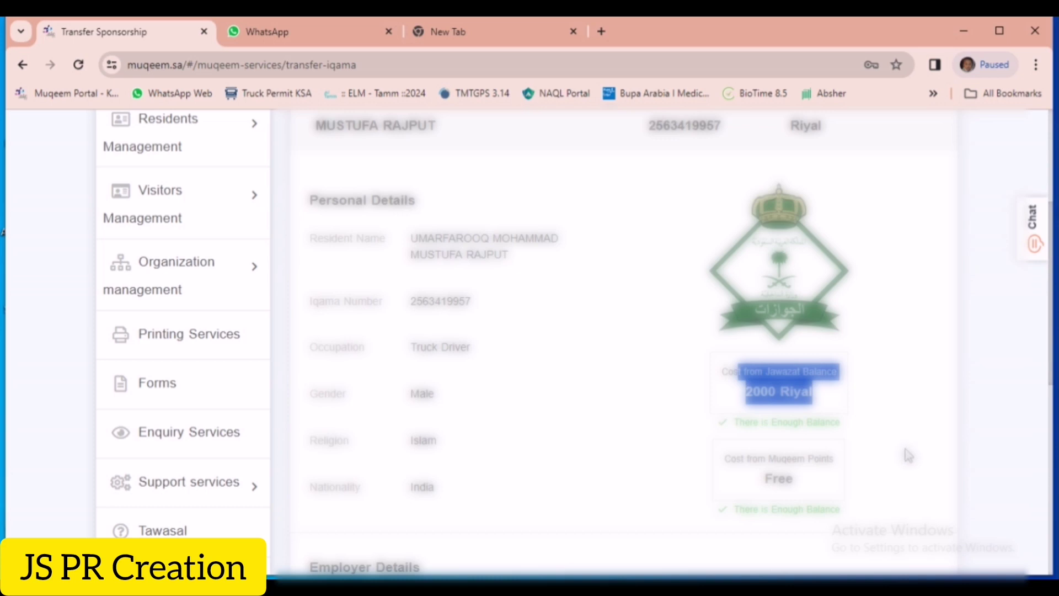
{"action": "left_click", "coordinate": [3, 232]}
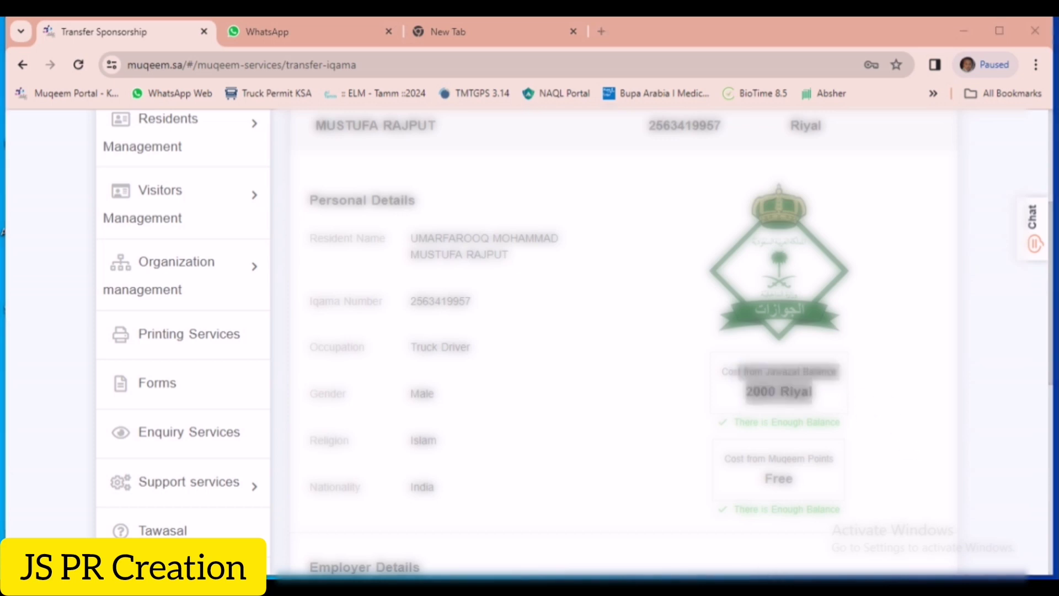
{"action": "scroll", "coordinate": [652, 449], "scroll_direction": "down", "scroll_amount": 4}
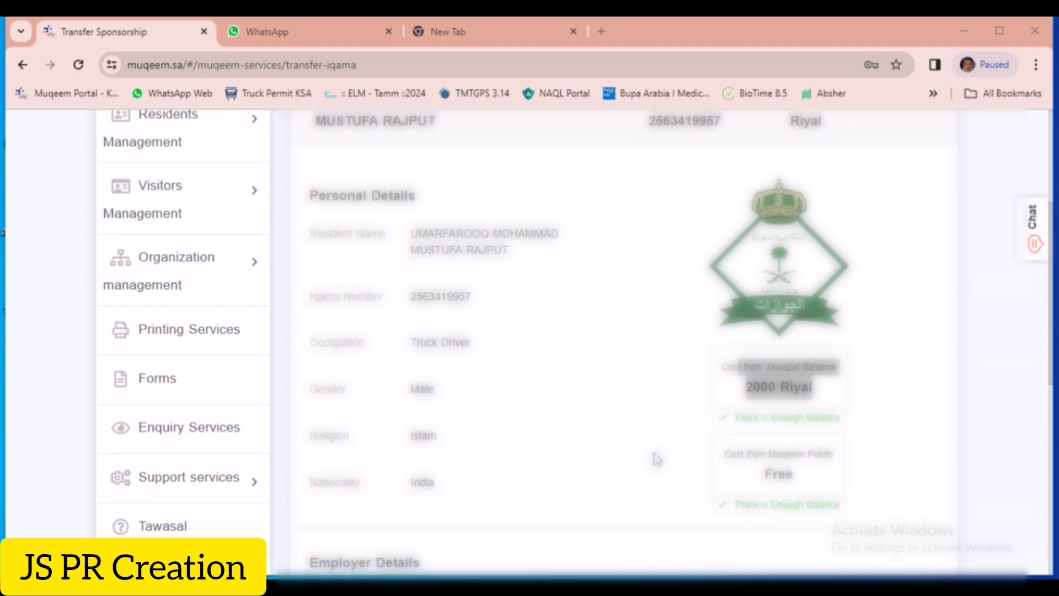
{"action": "scroll", "coordinate": [654, 452], "scroll_direction": "down", "scroll_amount": 5}
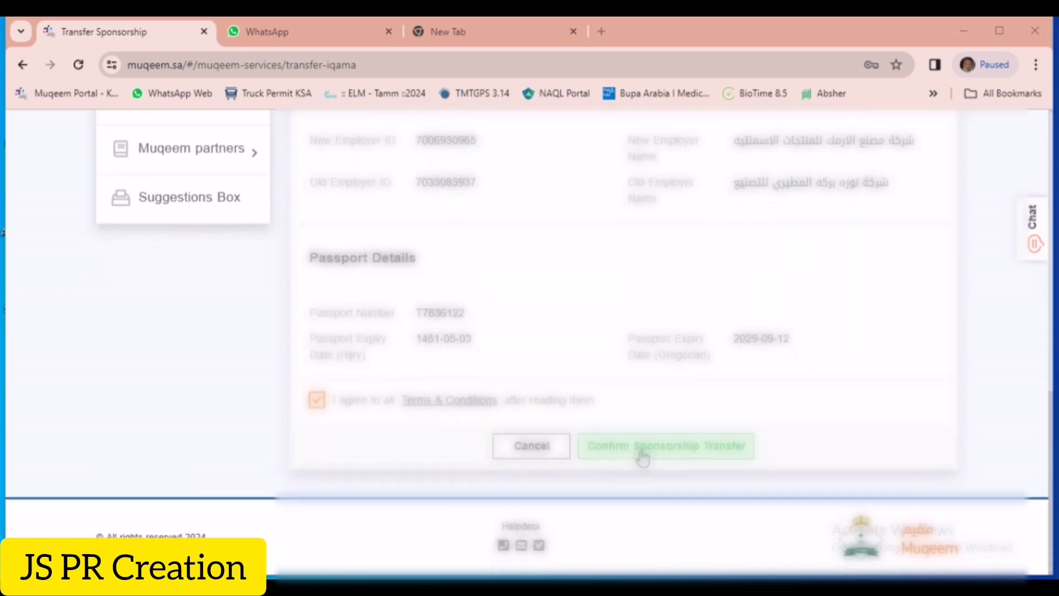
Confirm the sponsorship transfer and verify it with the code sent to the main user.
{"action": "left_click", "coordinate": [667, 447]}
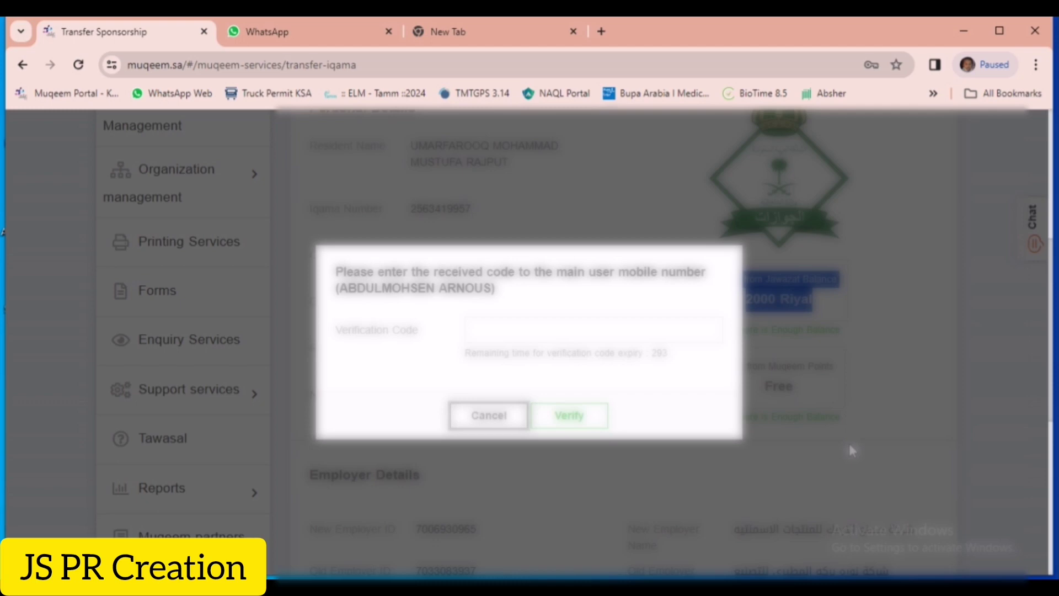
{"action": "left_click", "coordinate": [608, 331]}
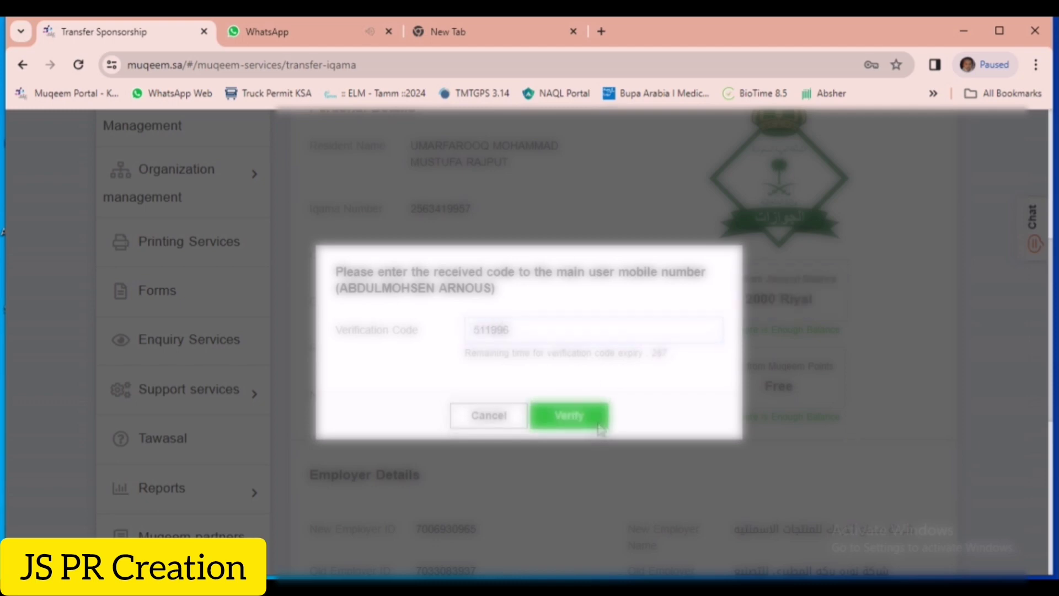
{"action": "left_click", "coordinate": [569, 416]}
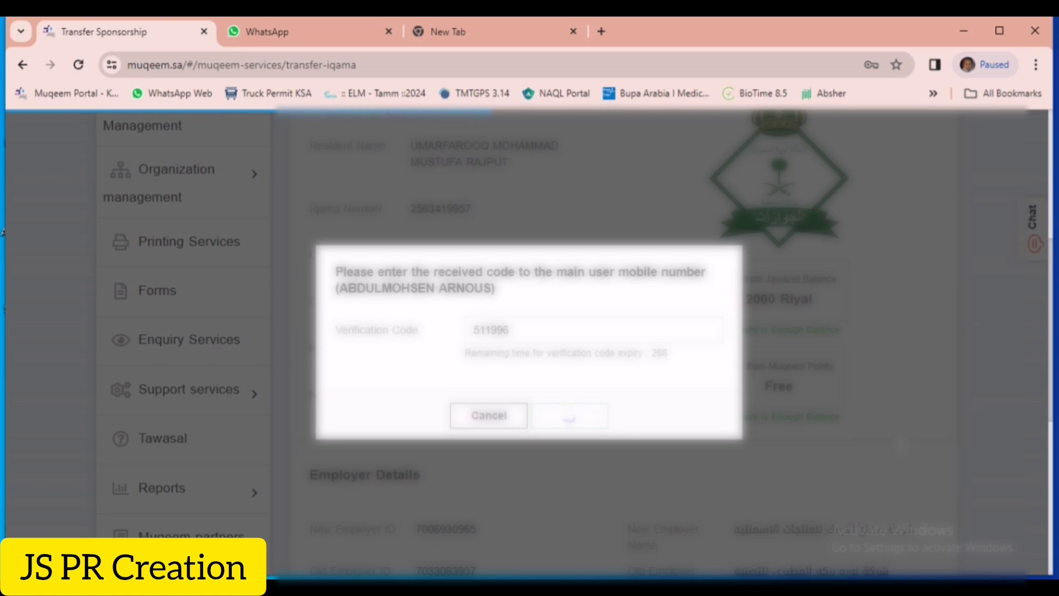
{"action": "scroll", "coordinate": [900, 445], "scroll_direction": "up", "scroll_amount": 3}
{"action": "scroll", "coordinate": [900, 445], "scroll_direction": "down", "scroll_amount": 3}
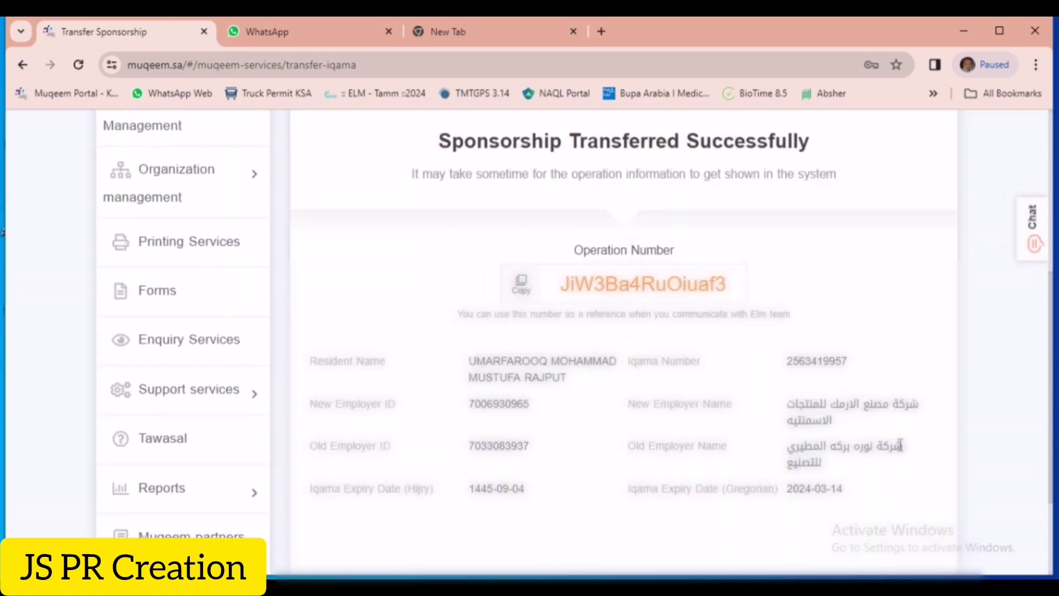
{"action": "scroll", "coordinate": [901, 445], "scroll_direction": "up", "scroll_amount": 2}
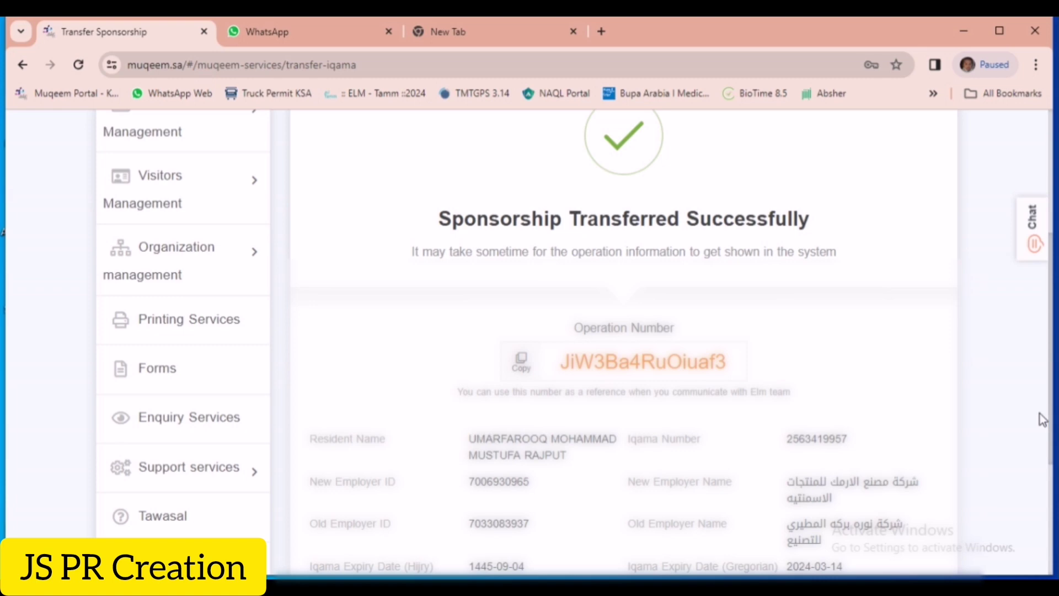
{"action": "scroll", "coordinate": [1043, 419], "scroll_direction": "down", "scroll_amount": 2}
{"action": "scroll", "coordinate": [1042, 419], "scroll_direction": "up", "scroll_amount": 2}
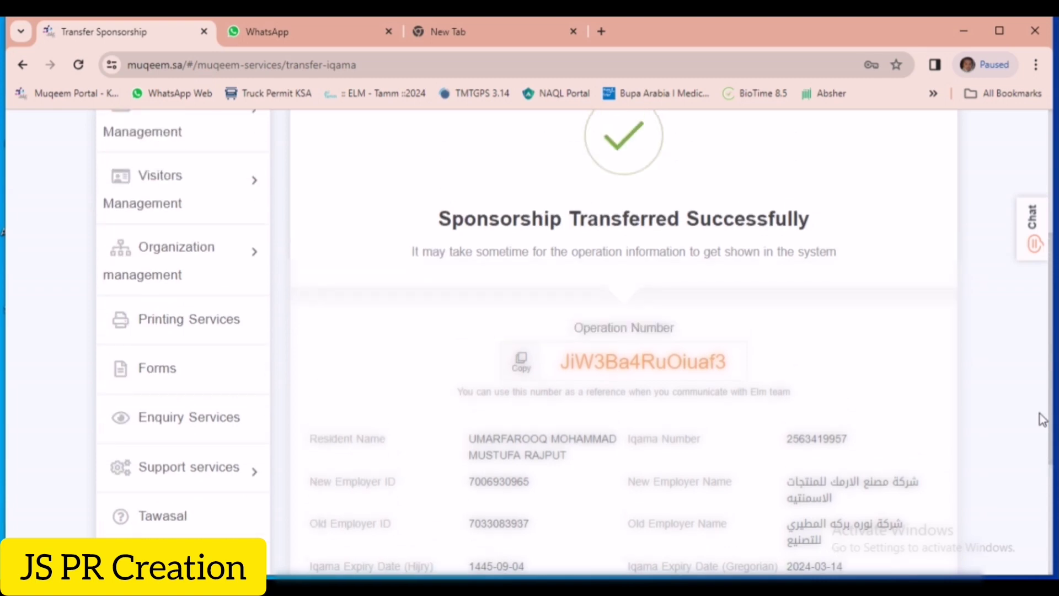